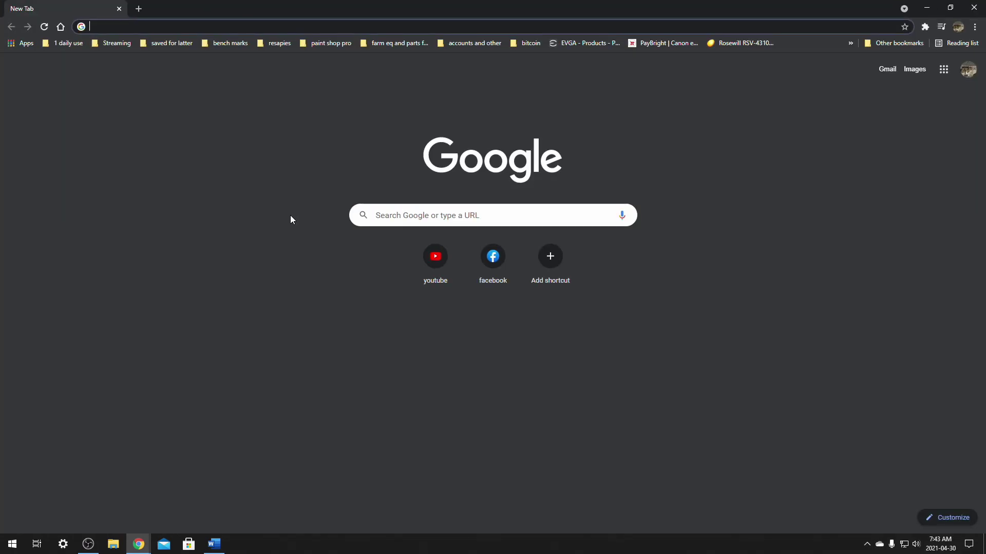
Search the web for StreamElements and sign in with Twitch.
{"action": "left_click", "coordinate": [407, 218]}
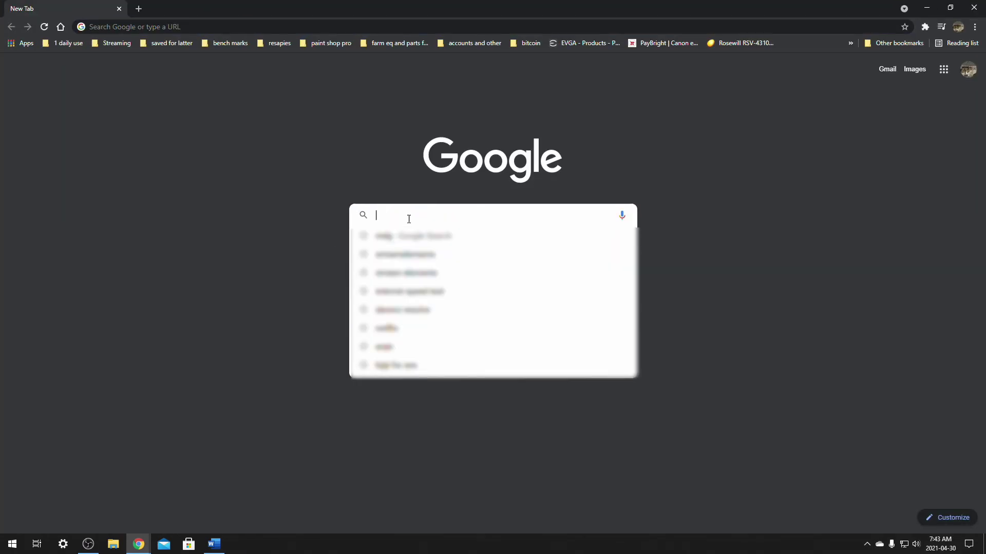
{"action": "type", "text": "stream elements"}
{"action": "key", "text": "Return"}
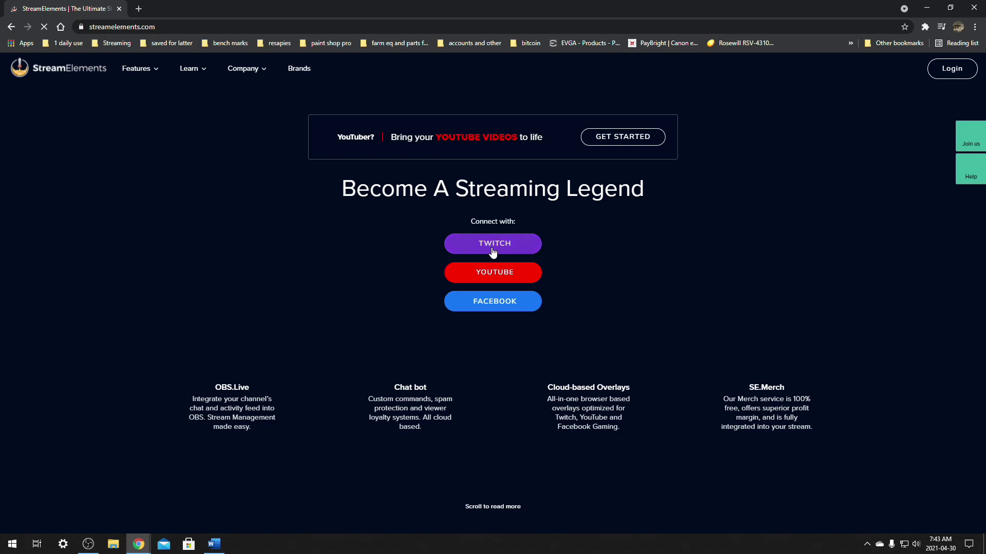
{"action": "left_click", "coordinate": [493, 248]}
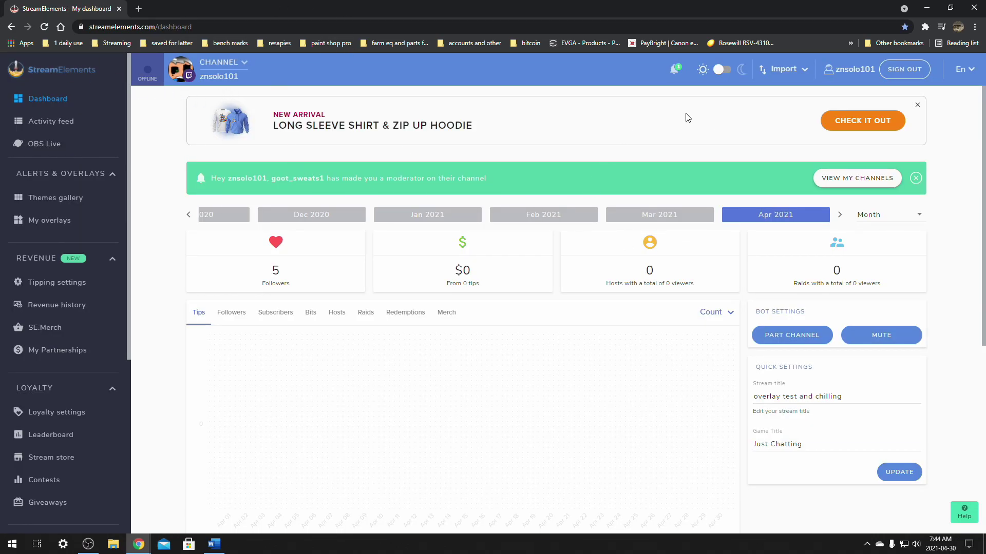
Open the Themes gallery filtered to Alerts and scroll to Royal Red Alerts.
{"action": "left_click", "coordinate": [58, 203]}
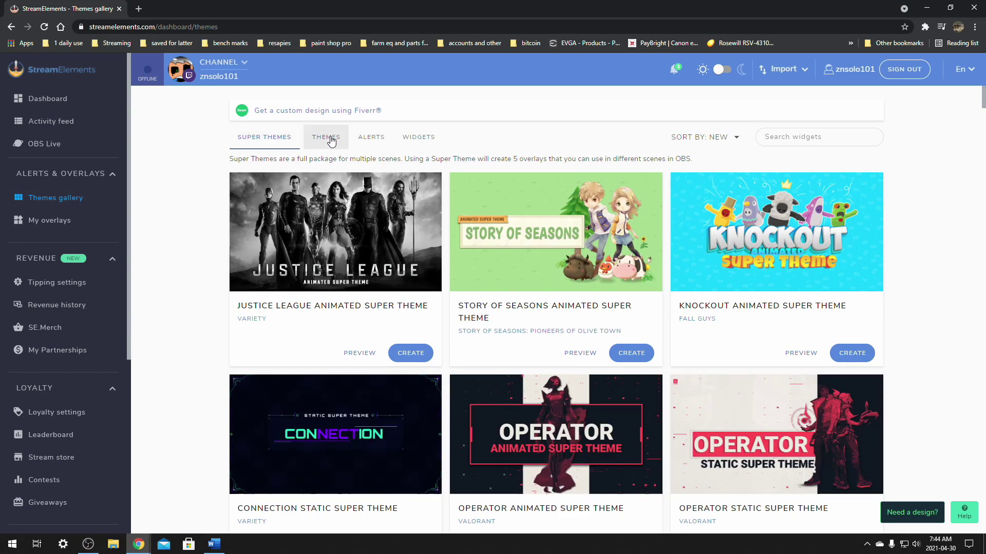
{"action": "left_click", "coordinate": [376, 141]}
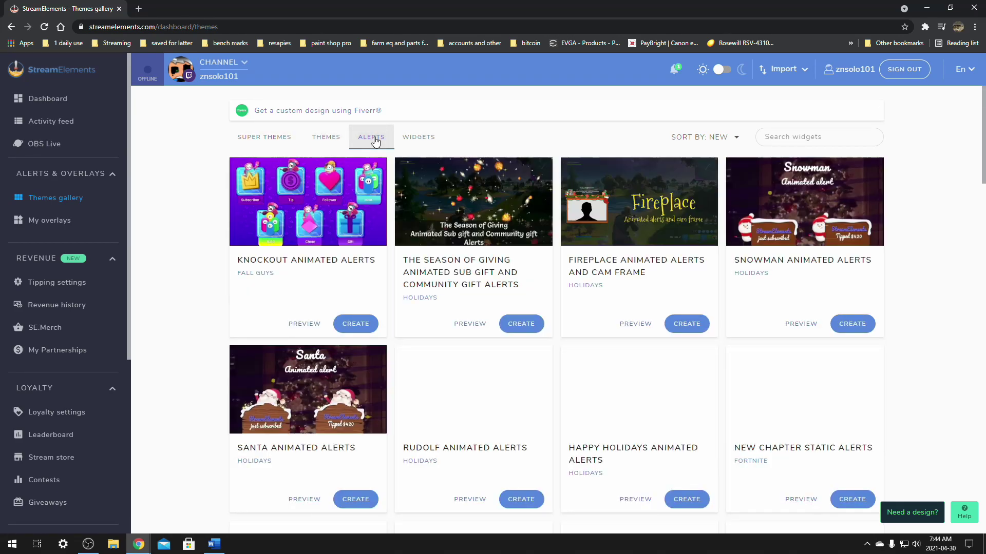
{"action": "scroll", "coordinate": [375, 140], "scroll_direction": "down", "scroll_amount": 10}
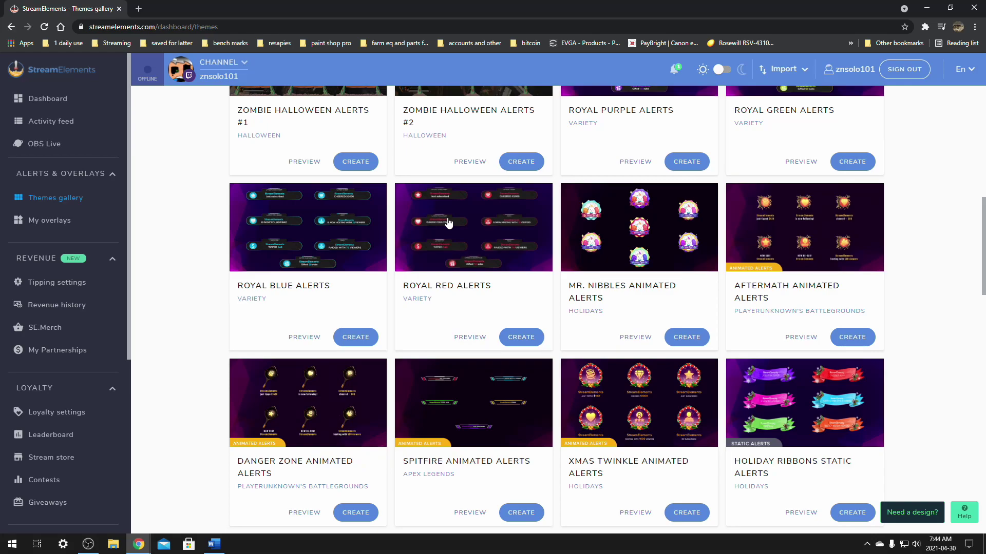
Create a new overlay named test1 from the Royal Red Alerts theme.
{"action": "left_click", "coordinate": [522, 339]}
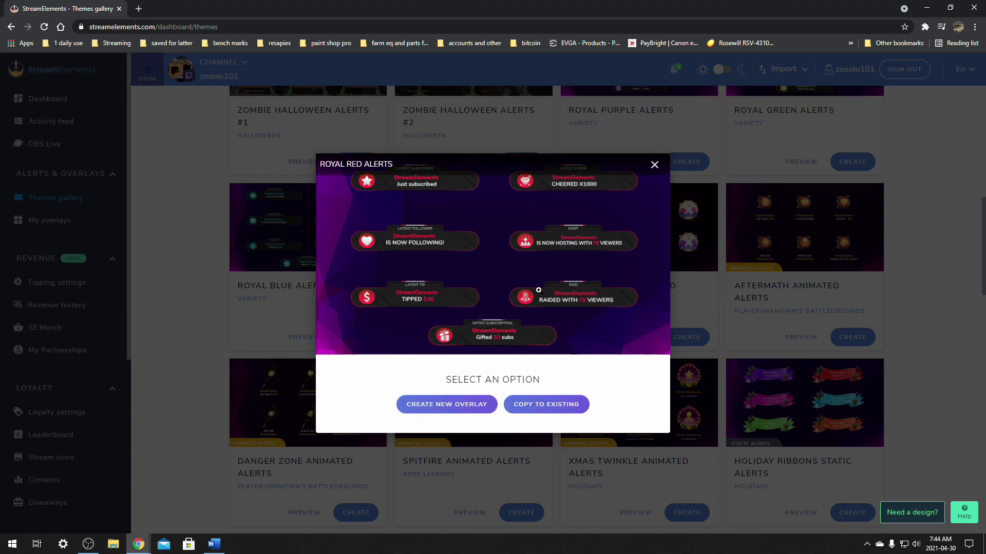
{"action": "left_click", "coordinate": [448, 406]}
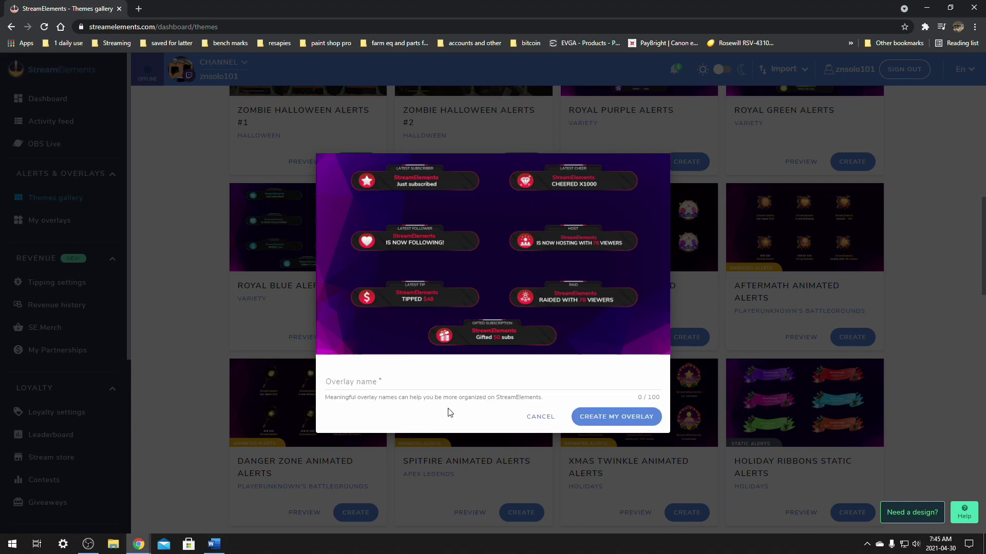
{"action": "left_click", "coordinate": [389, 382]}
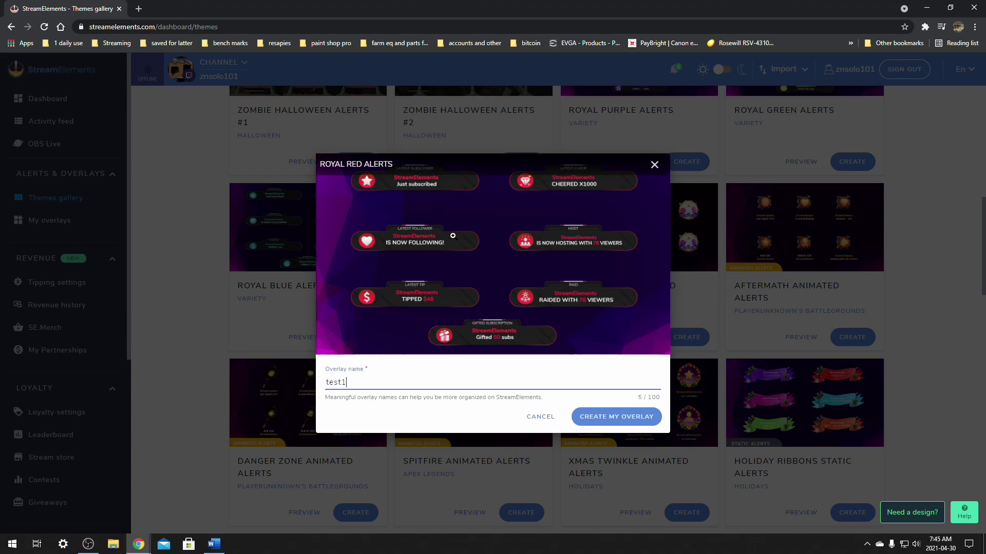
{"action": "left_click", "coordinate": [620, 424]}
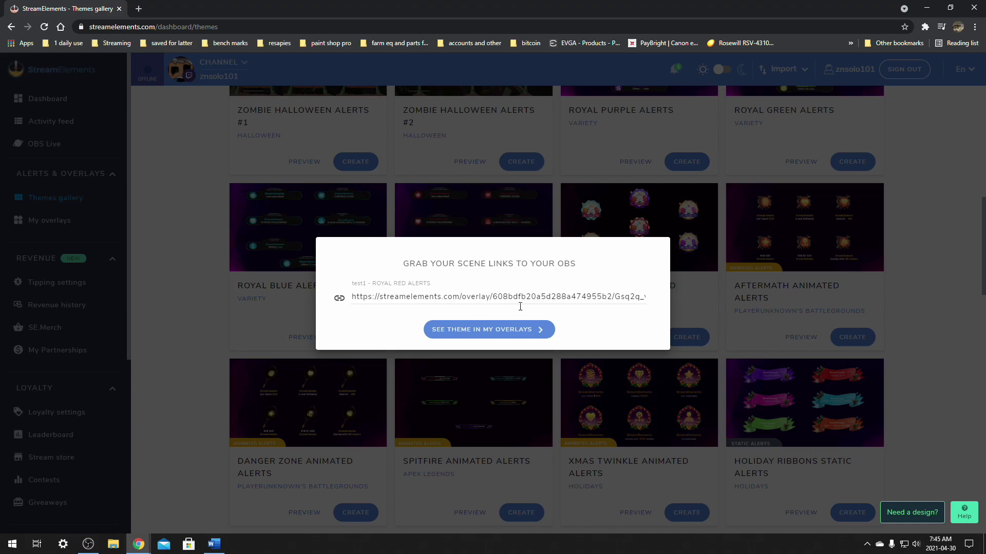
Copy the test1 overlay's OBS scene link to the clipboard.
{"action": "left_click_drag", "start_coordinate": [520, 307], "coordinate": [651, 306]}
{"action": "right_click", "coordinate": [554, 302]}
{"action": "key", "text": "Escape"}
{"action": "left_click", "coordinate": [340, 301]}
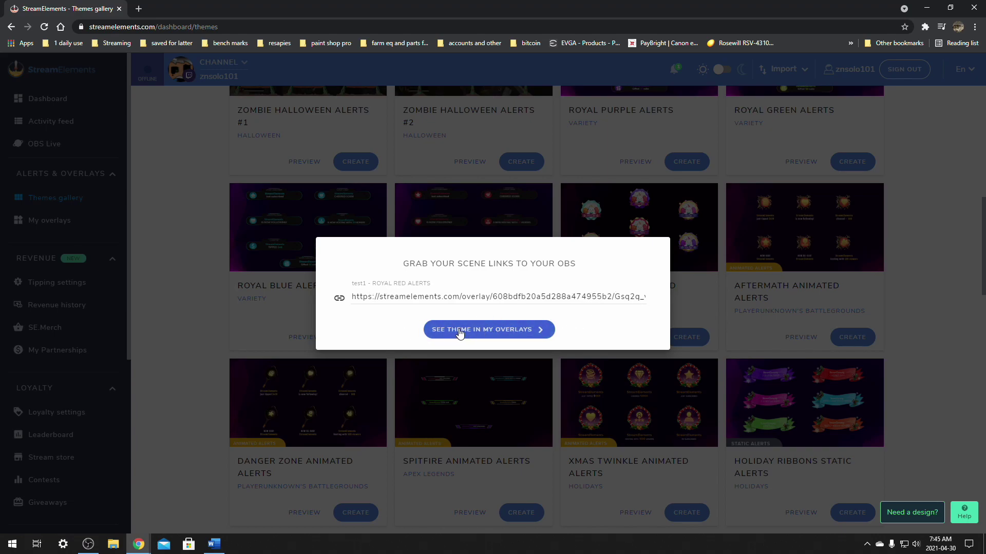
Find test1 in My overlays and open it in the overlay editor.
{"action": "left_click", "coordinate": [495, 334]}
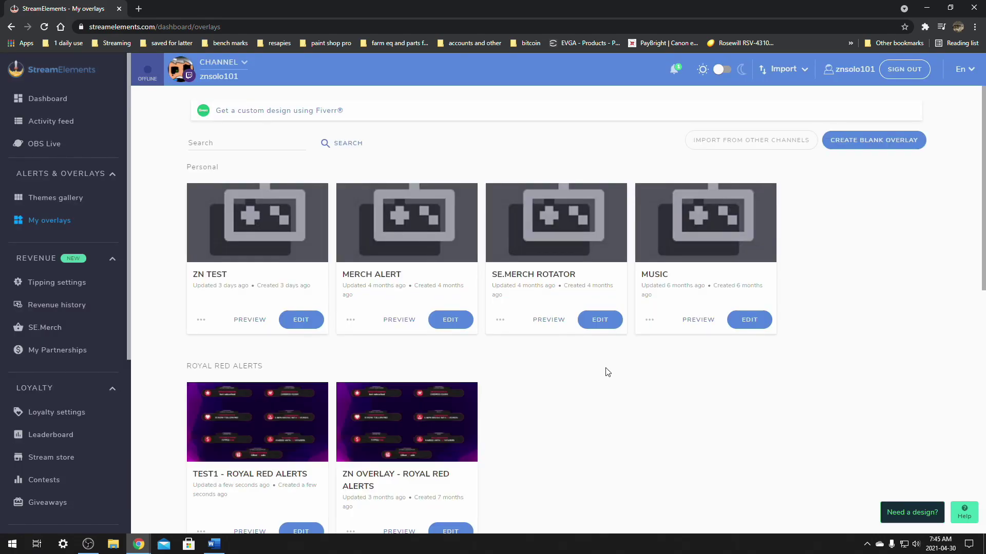
{"action": "scroll", "coordinate": [585, 362], "scroll_direction": "down", "scroll_amount": 2}
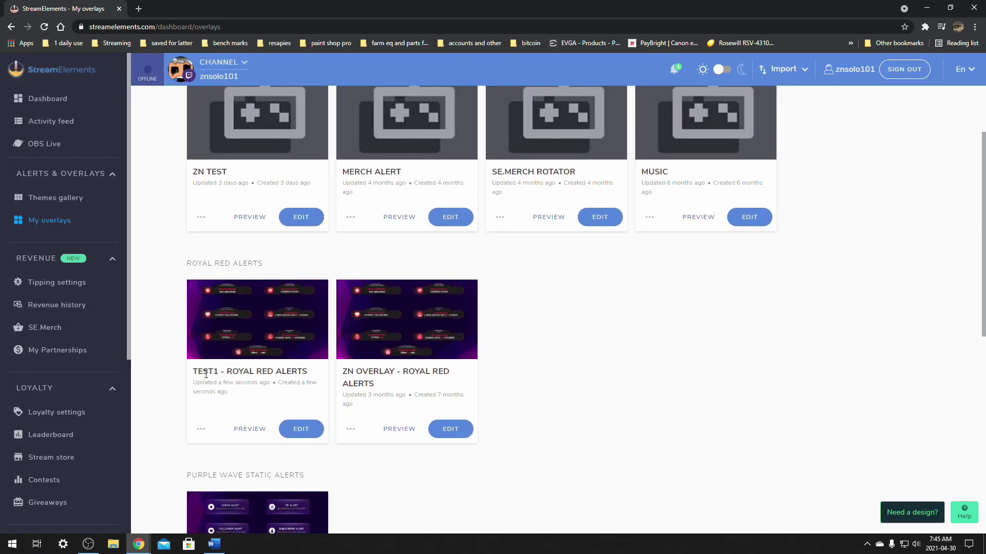
{"action": "left_click_drag", "start_coordinate": [195, 371], "coordinate": [217, 371]}
{"action": "left_click", "coordinate": [171, 360]}
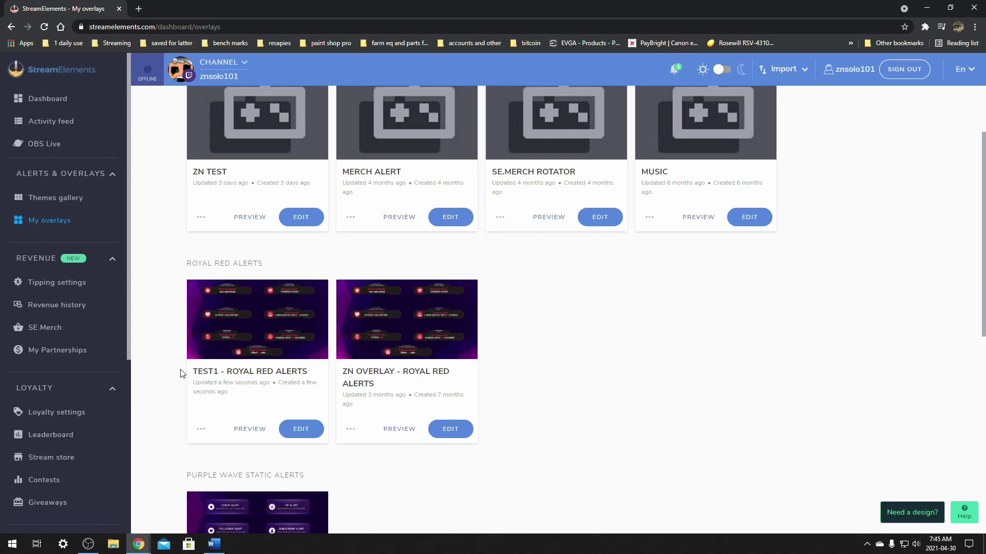
{"action": "left_click", "coordinate": [299, 431]}
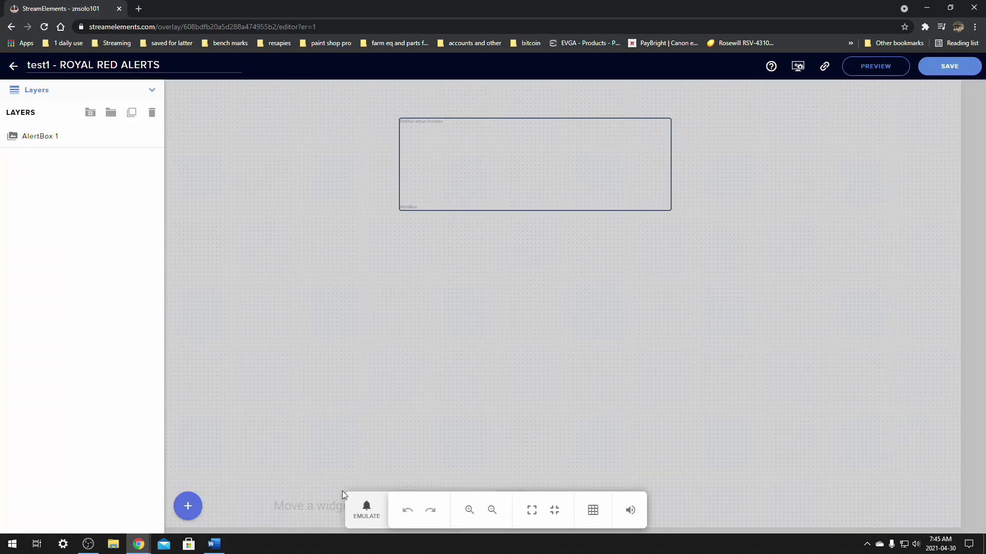
Emulate a test follower alert and copy the test1 overlay URL.
{"action": "left_click", "coordinate": [362, 514]}
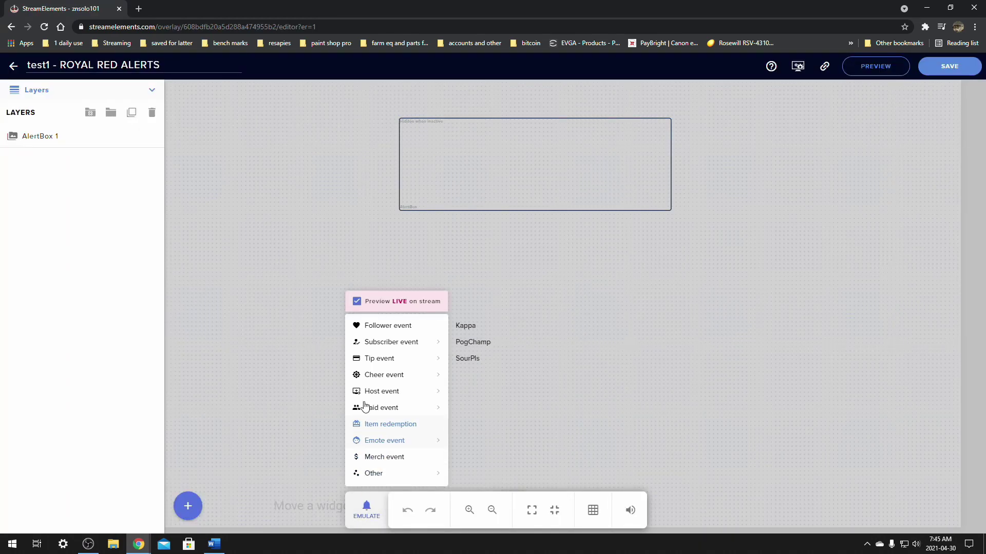
{"action": "left_click", "coordinate": [390, 326]}
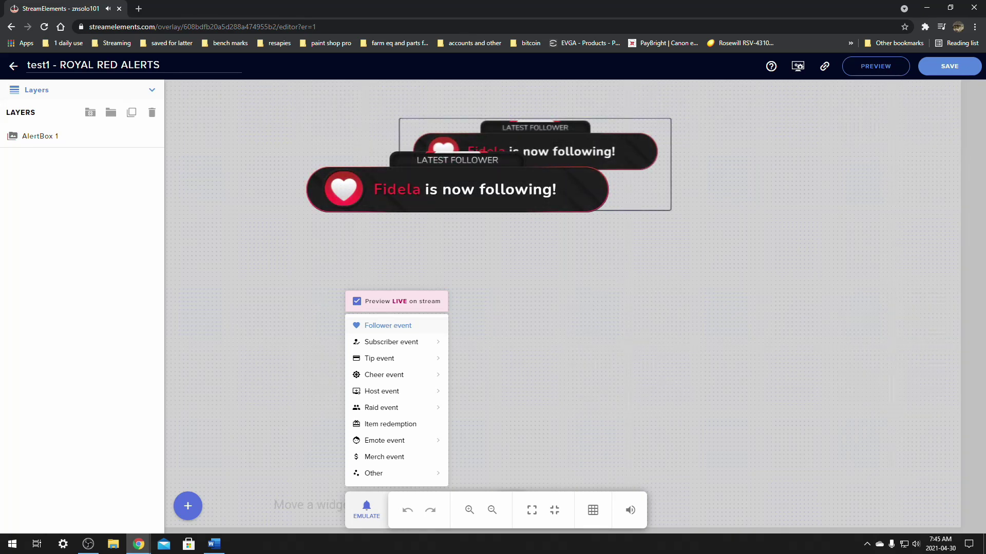
{"action": "left_click", "coordinate": [677, 265]}
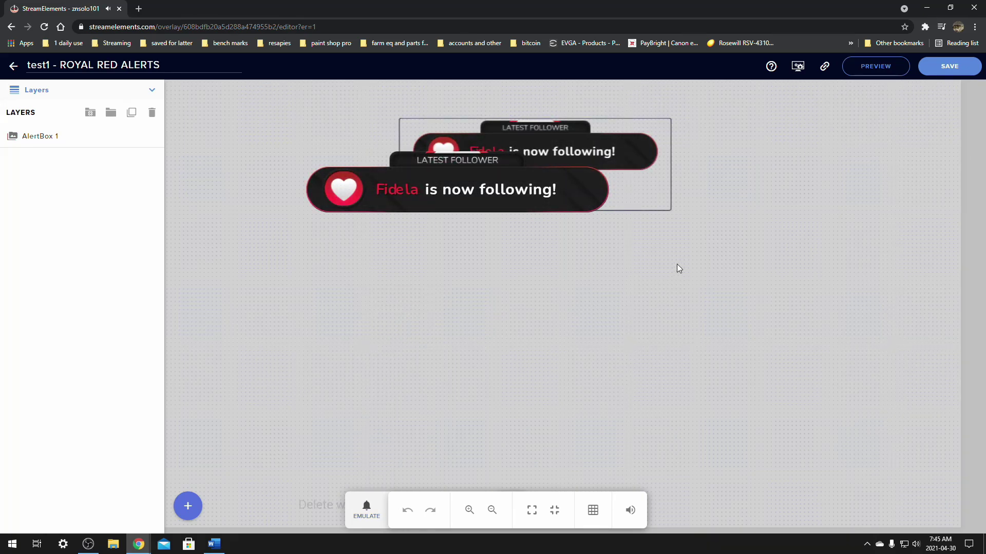
{"action": "left_click", "coordinate": [823, 69]}
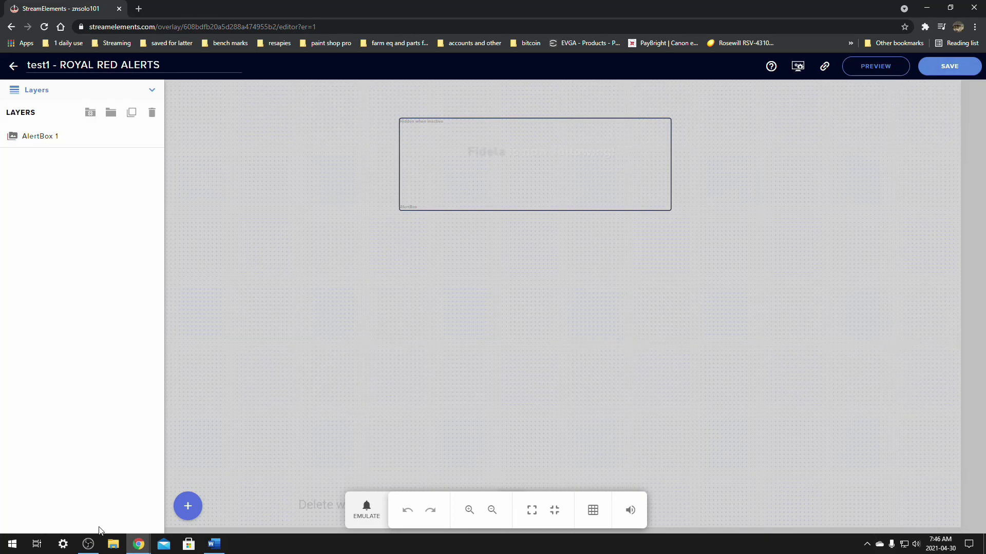
In OBS Studio, add a Browser source named 'test alerts'.
{"action": "left_click", "coordinate": [88, 545]}
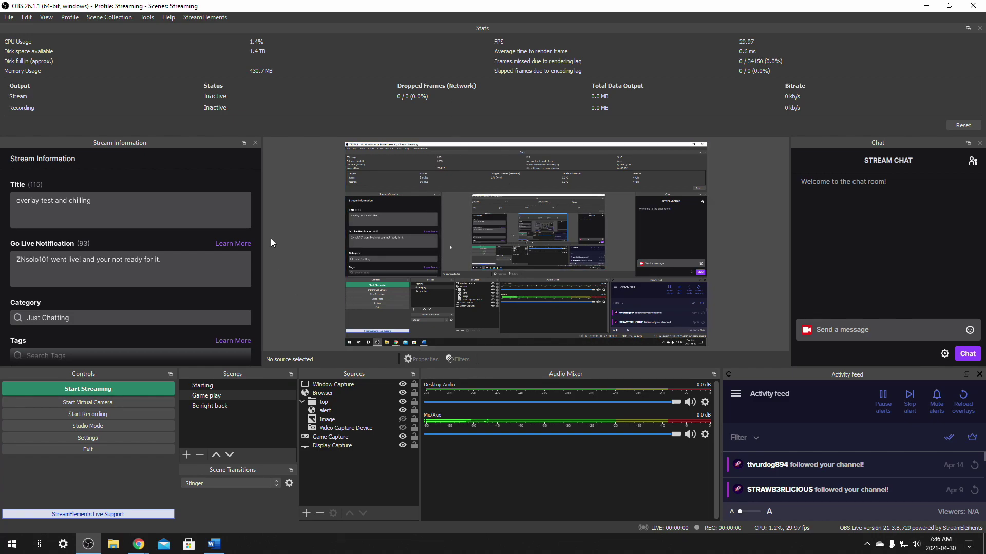
{"action": "left_click", "coordinate": [306, 514]}
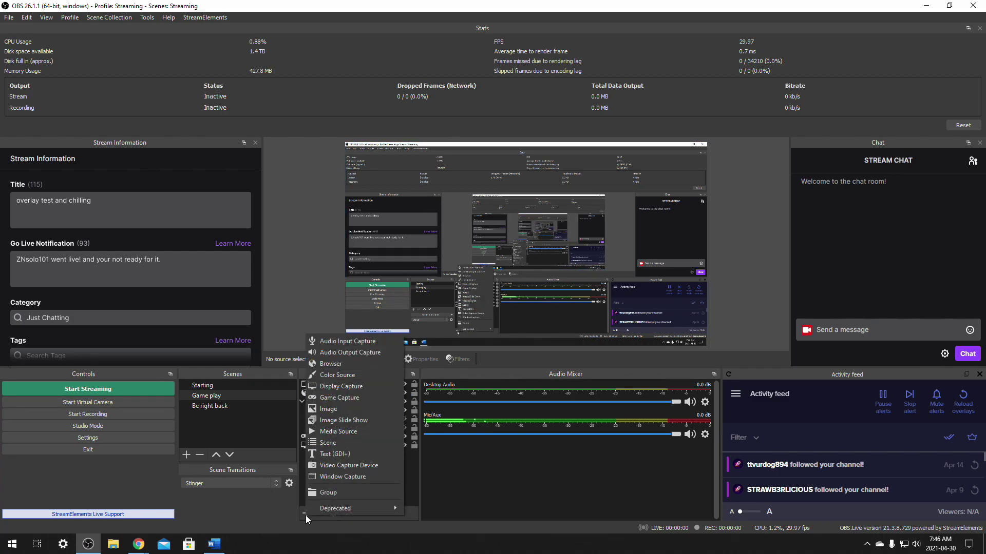
{"action": "left_click", "coordinate": [357, 363]}
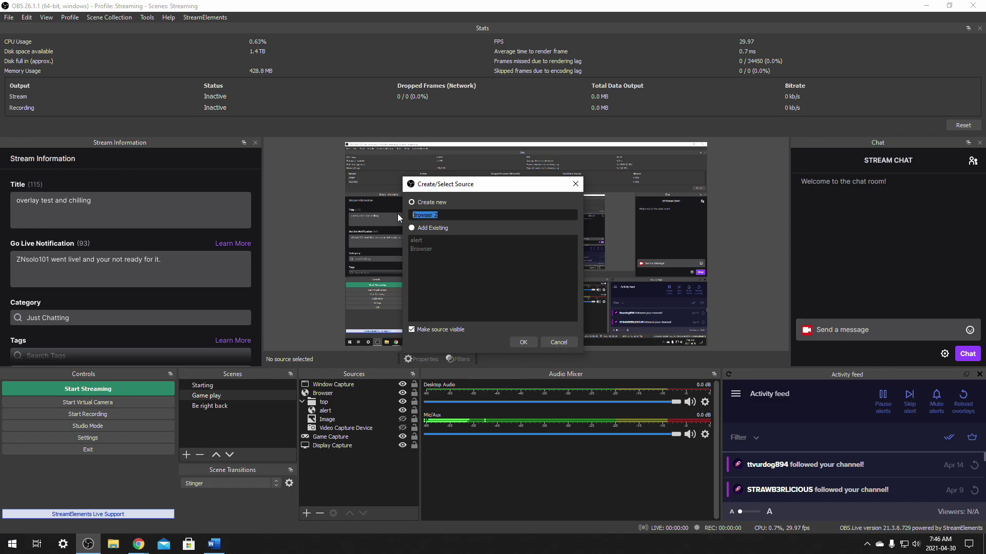
{"action": "type", "text": "test alerts"}
{"action": "left_click", "coordinate": [527, 343]}
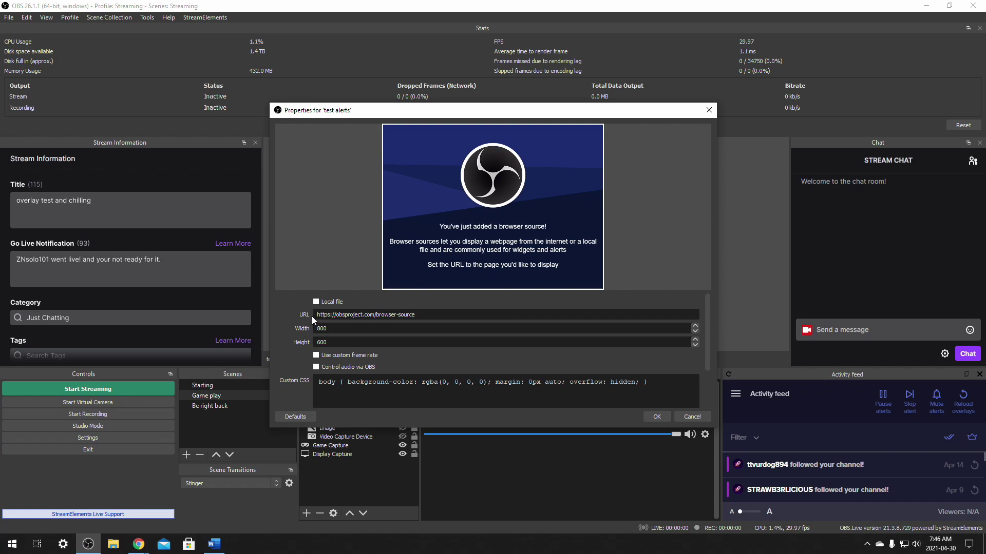
Set 'test alerts' to 1920×1080 with the pasted StreamElements overlay URL and confirm.
{"action": "left_click_drag", "start_coordinate": [327, 329], "coordinate": [310, 332]}
{"action": "mouse_move", "coordinate": [138, 545]}
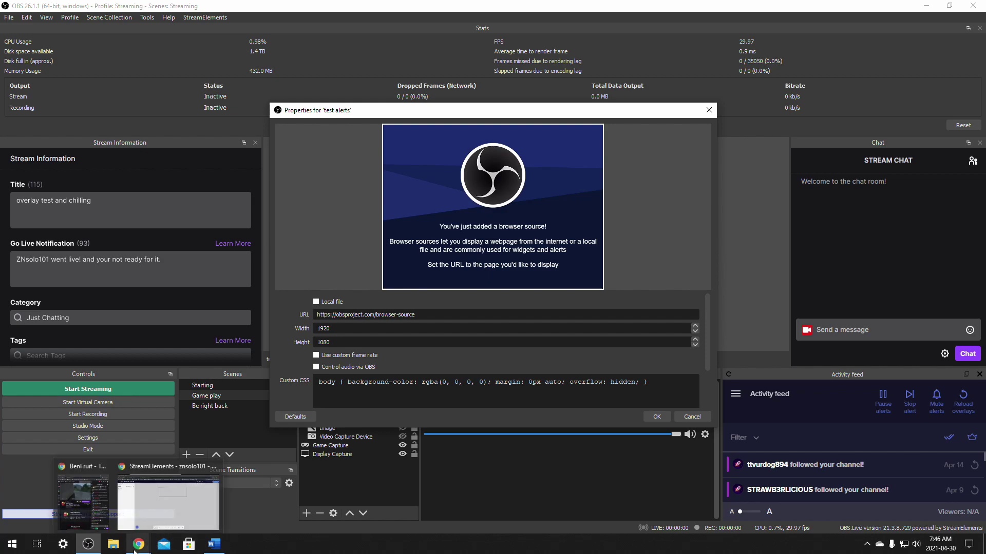
{"action": "left_click", "coordinate": [156, 499]}
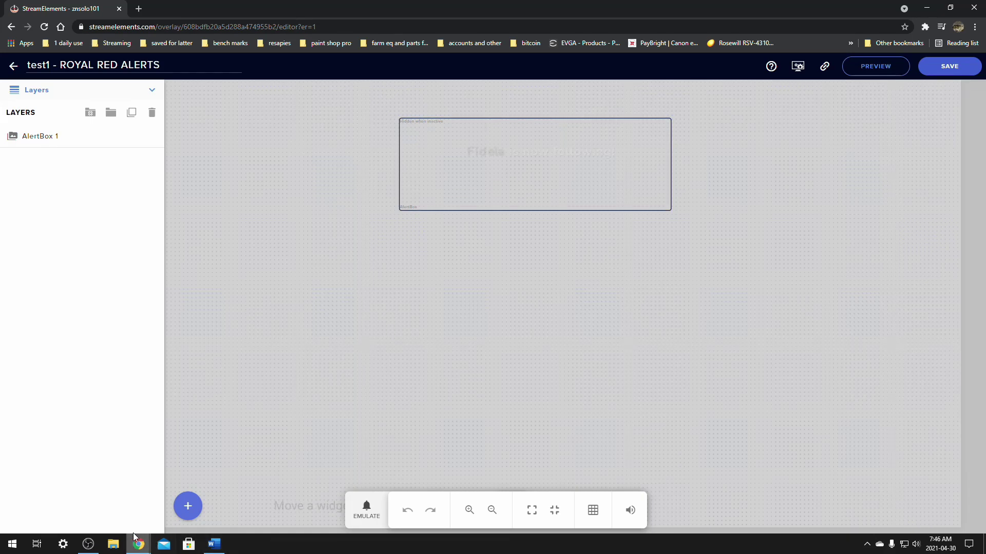
{"action": "mouse_move", "coordinate": [90, 548]}
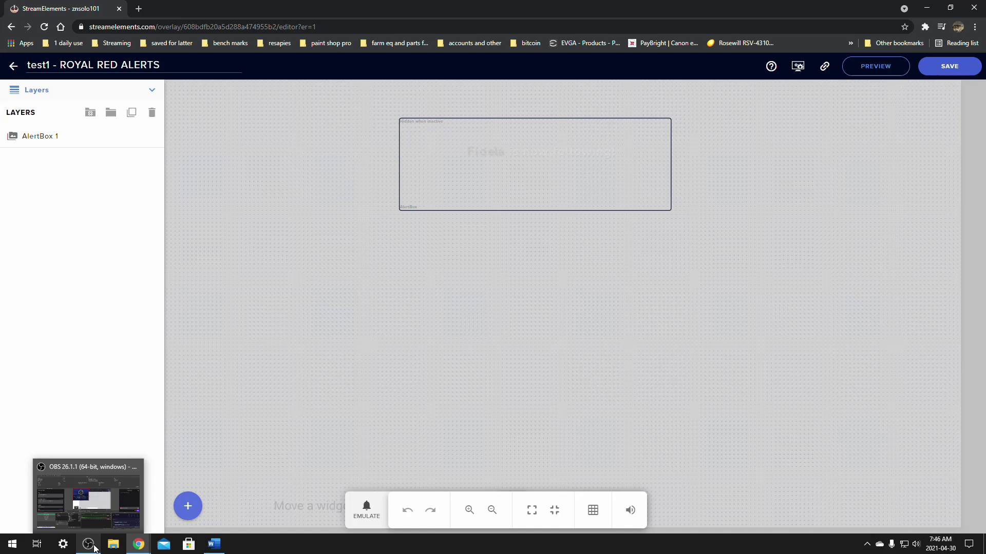
{"action": "left_click", "coordinate": [97, 521]}
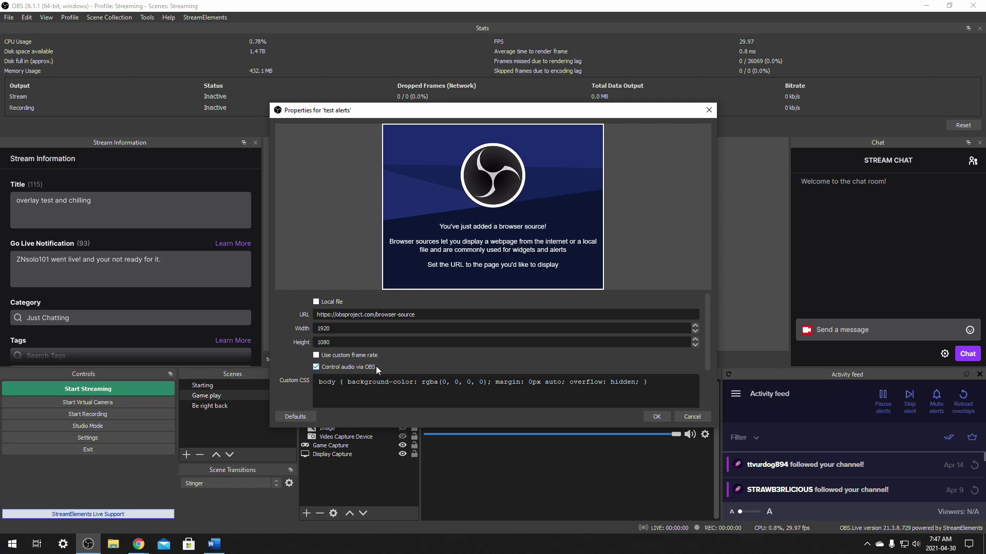
{"action": "left_click_drag", "start_coordinate": [415, 315], "coordinate": [312, 316]}
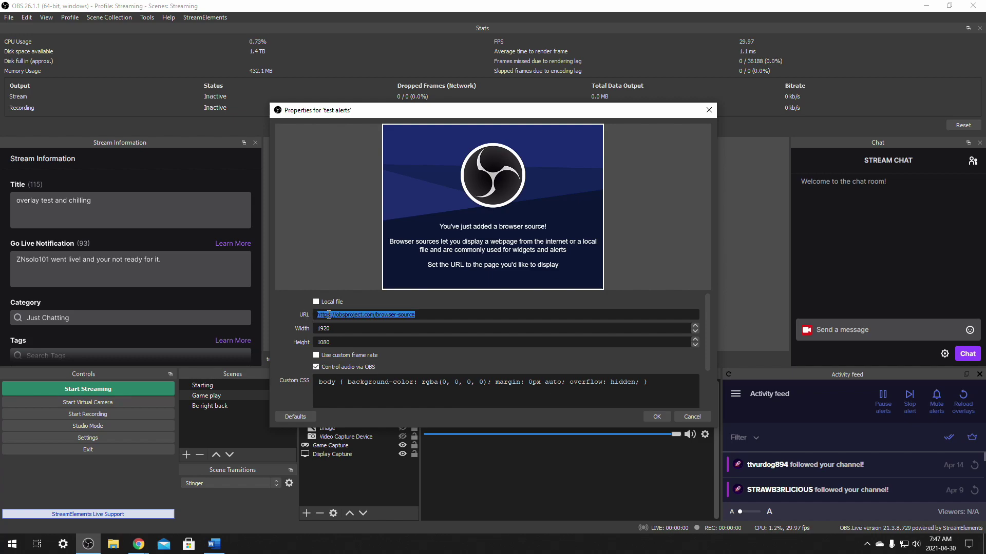
{"action": "key", "text": "ctrl+v"}
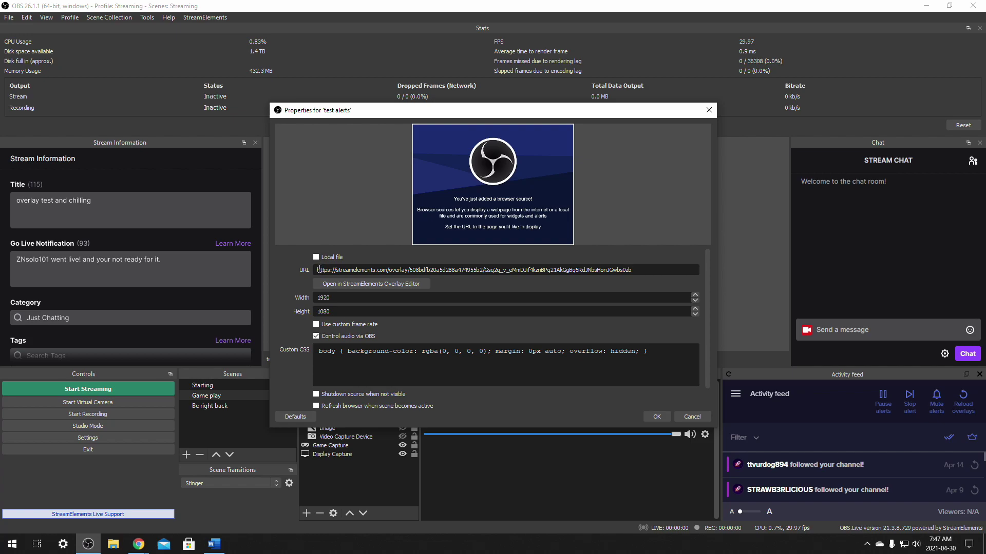
{"action": "left_click", "coordinate": [656, 417]}
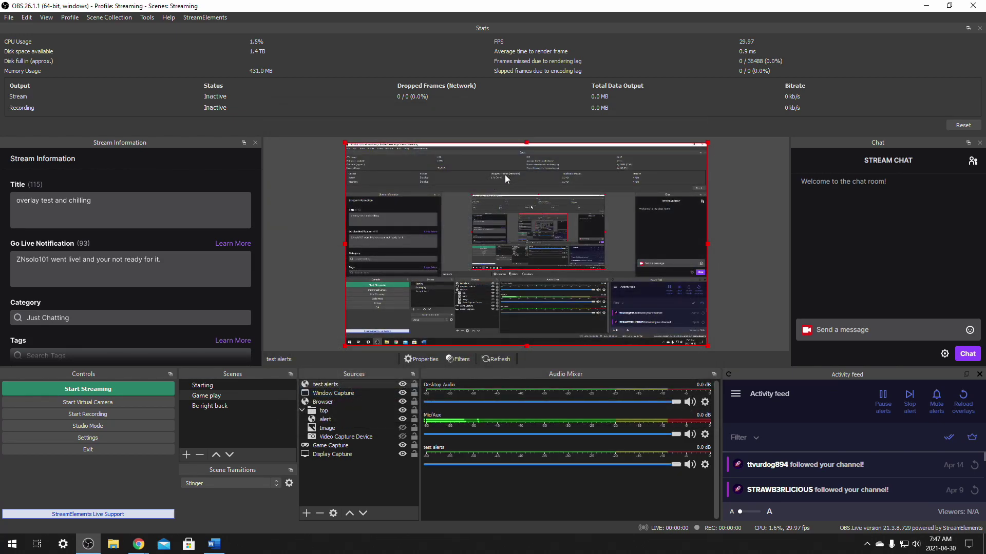
Emulate a follower event in the test1 editor and check it in OBS.
{"action": "mouse_move", "coordinate": [139, 543]}
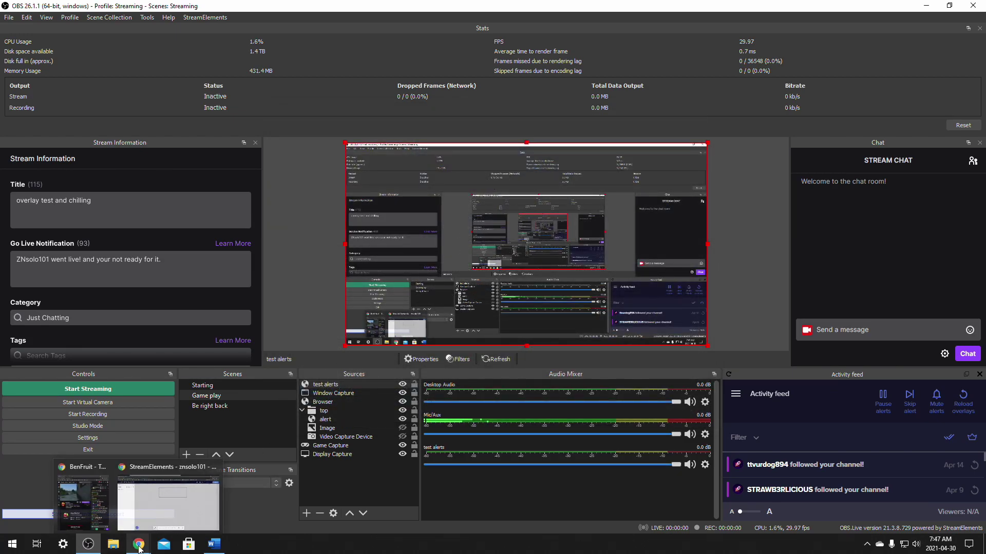
{"action": "left_click", "coordinate": [162, 504]}
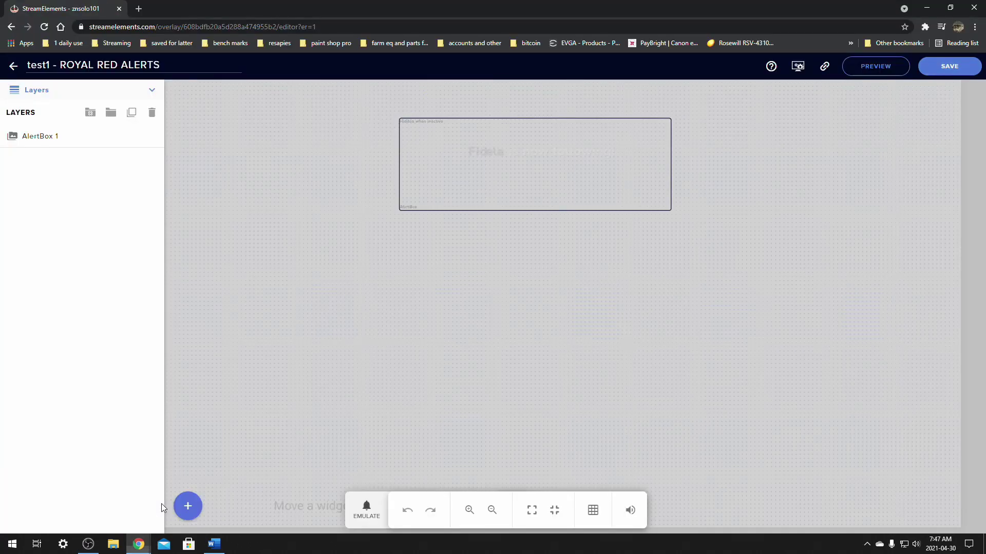
{"action": "left_click", "coordinate": [366, 508]}
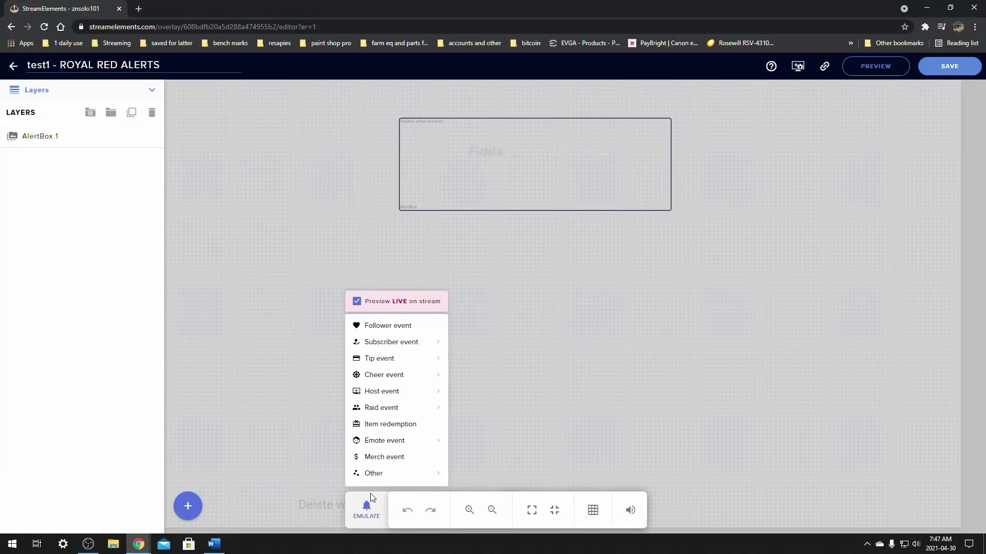
{"action": "left_click", "coordinate": [383, 328]}
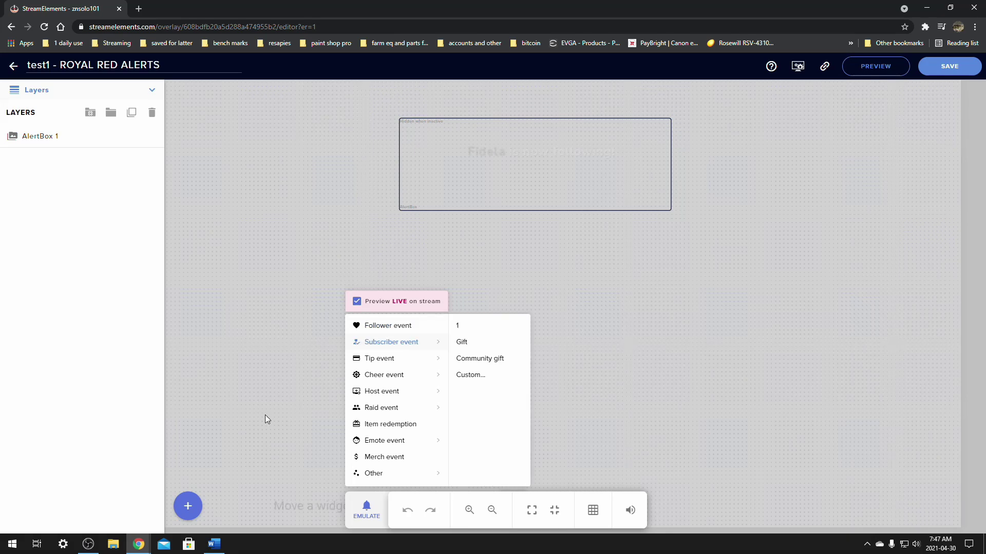
{"action": "left_click", "coordinate": [91, 545]}
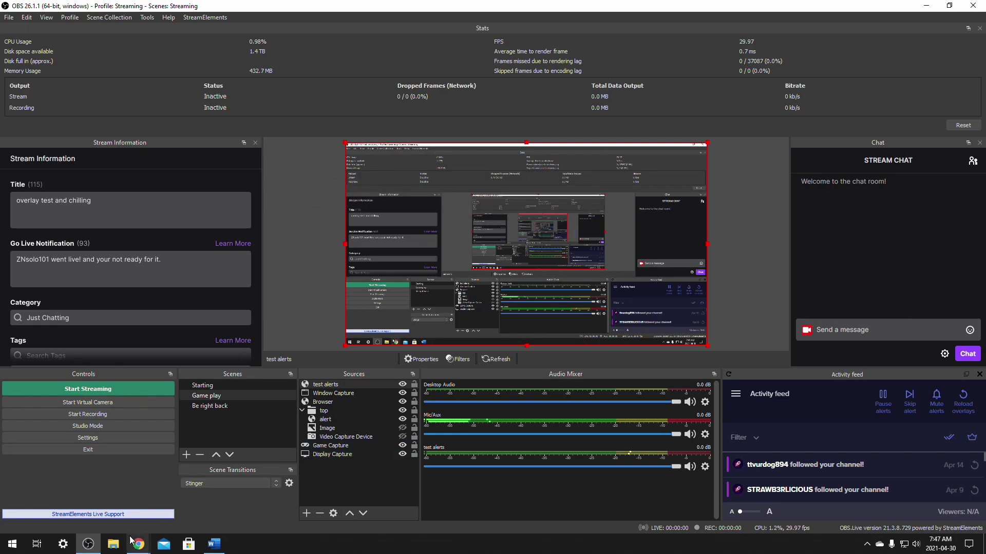
Emulate a single subscriber event and verify it appears in OBS's preview.
{"action": "mouse_move", "coordinate": [139, 544]}
{"action": "left_click", "coordinate": [168, 504]}
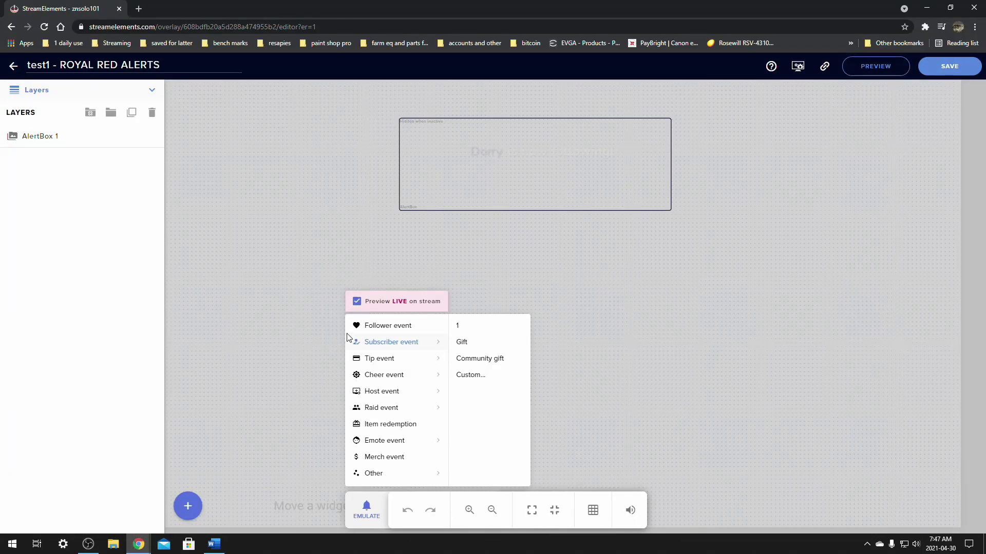
{"action": "mouse_move", "coordinate": [418, 341]}
{"action": "left_click", "coordinate": [469, 327]}
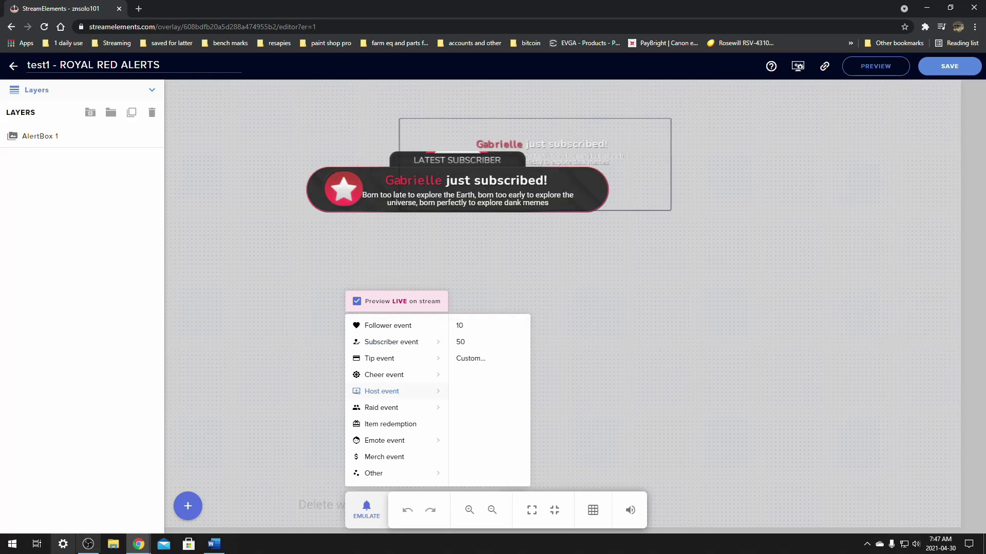
{"action": "left_click", "coordinate": [88, 544]}
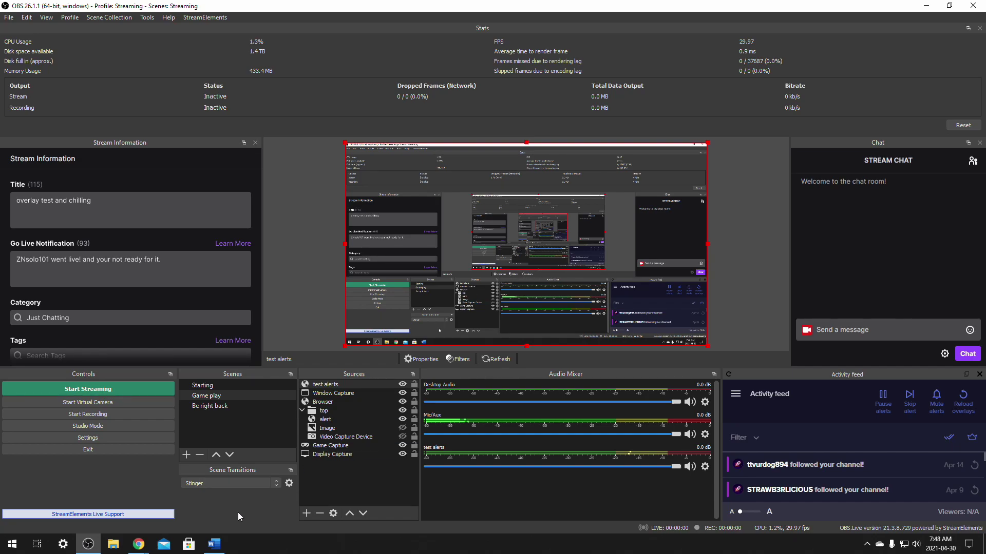
{"action": "mouse_move", "coordinate": [140, 547]}
{"action": "left_click", "coordinate": [172, 500]}
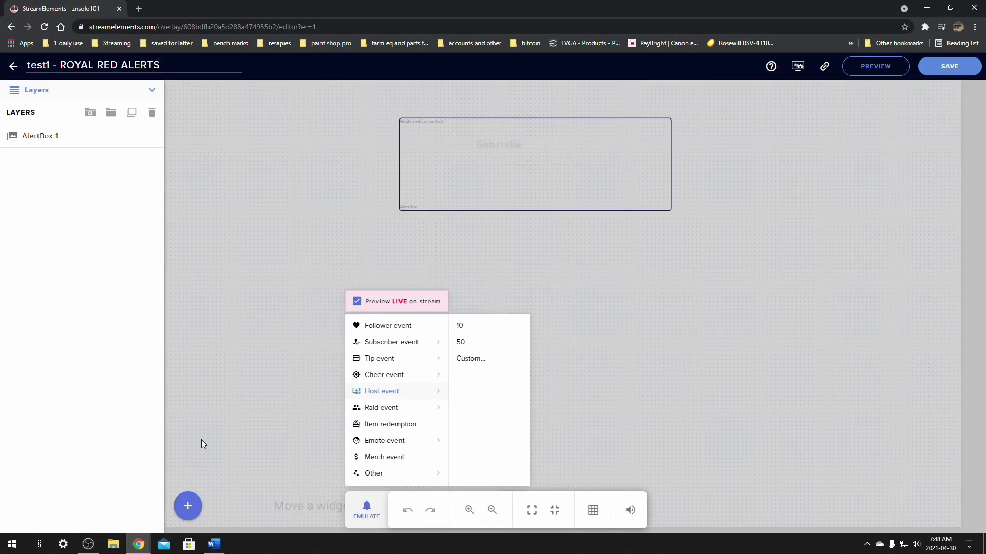
Go back from the test1 editor to My overlays and scroll to Royal Red Alerts.
{"action": "left_click", "coordinate": [12, 67]}
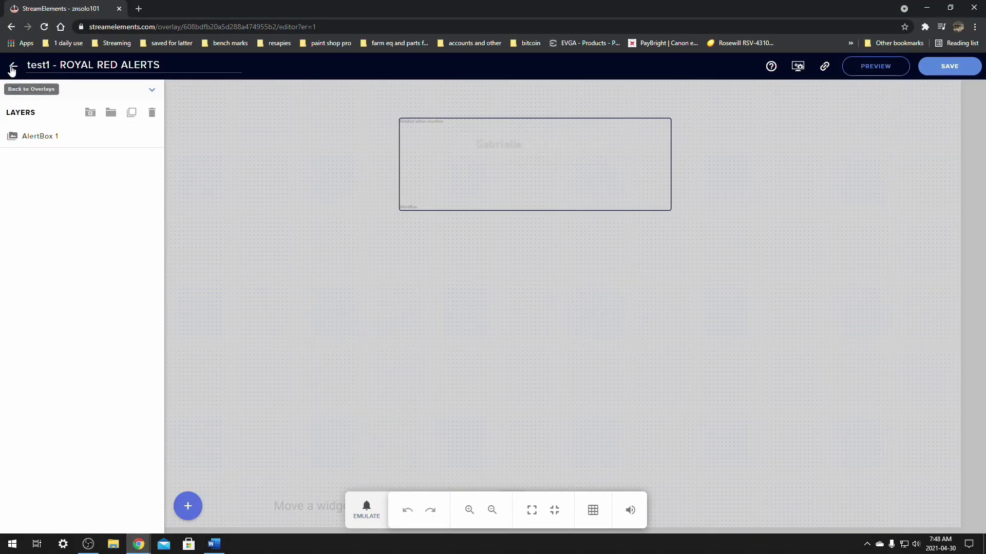
{"action": "left_click", "coordinate": [13, 66]}
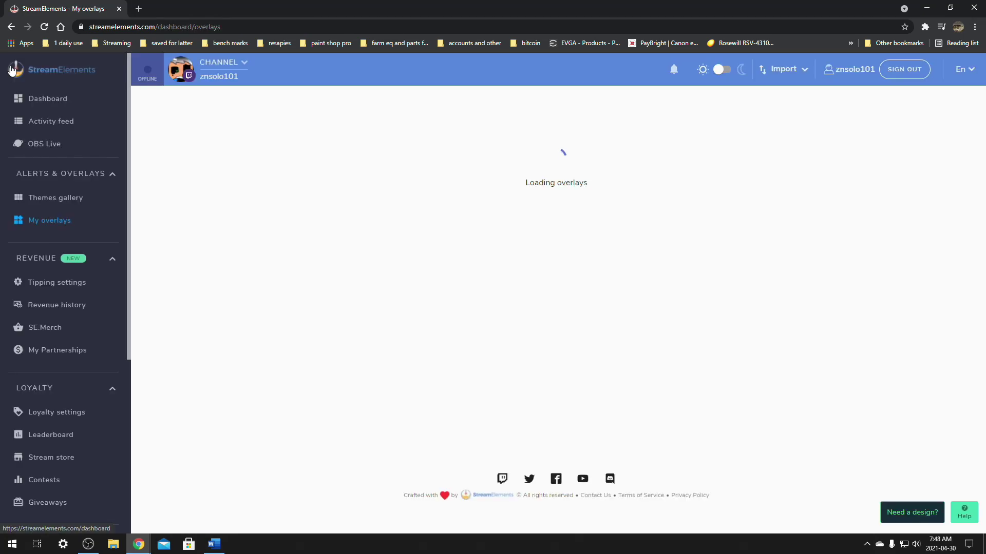
{"action": "scroll", "coordinate": [251, 316], "scroll_direction": "down", "scroll_amount": 3}
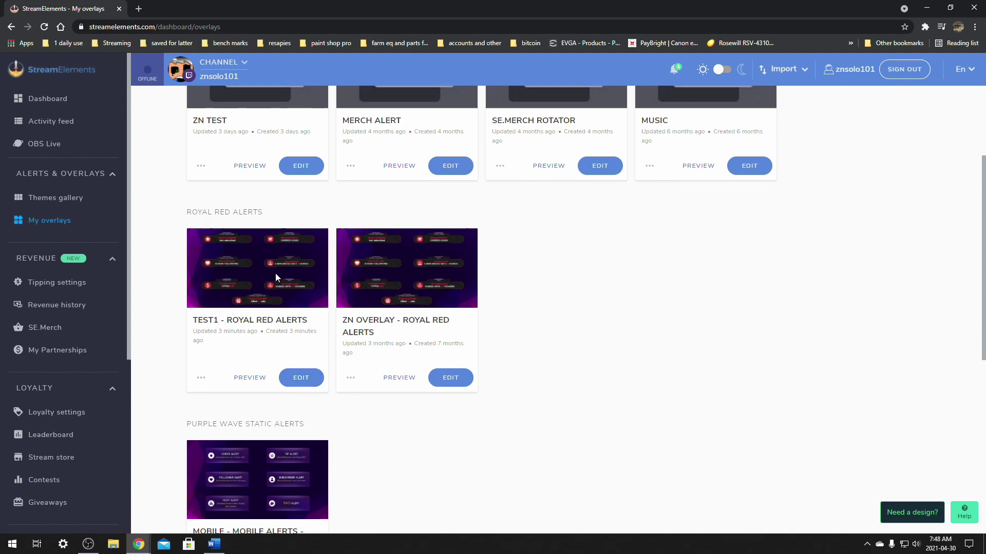
Move 'test alerts' to the bottom of Sources, test a follower alert, then move it back on top.
{"action": "left_click", "coordinate": [90, 545]}
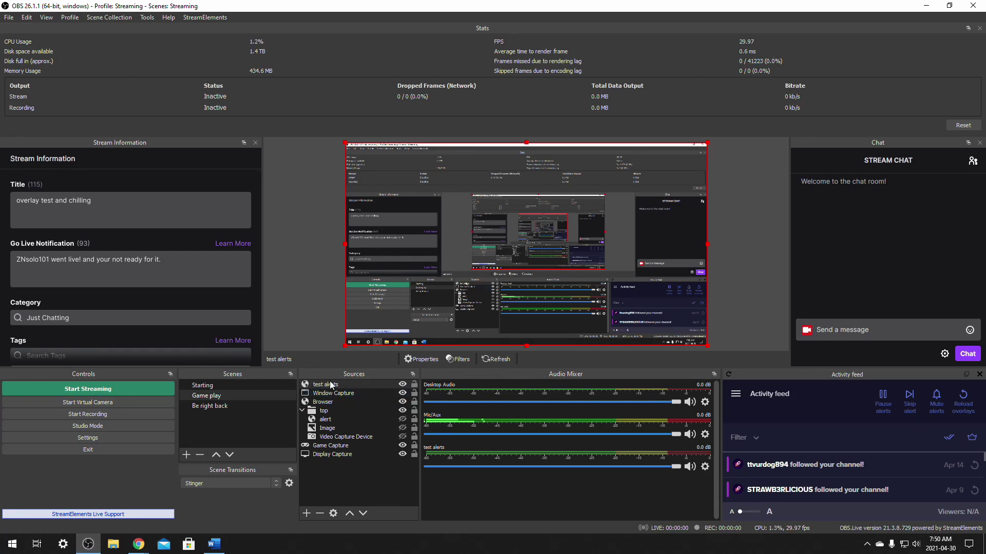
{"action": "left_click_drag", "start_coordinate": [331, 385], "coordinate": [322, 457]}
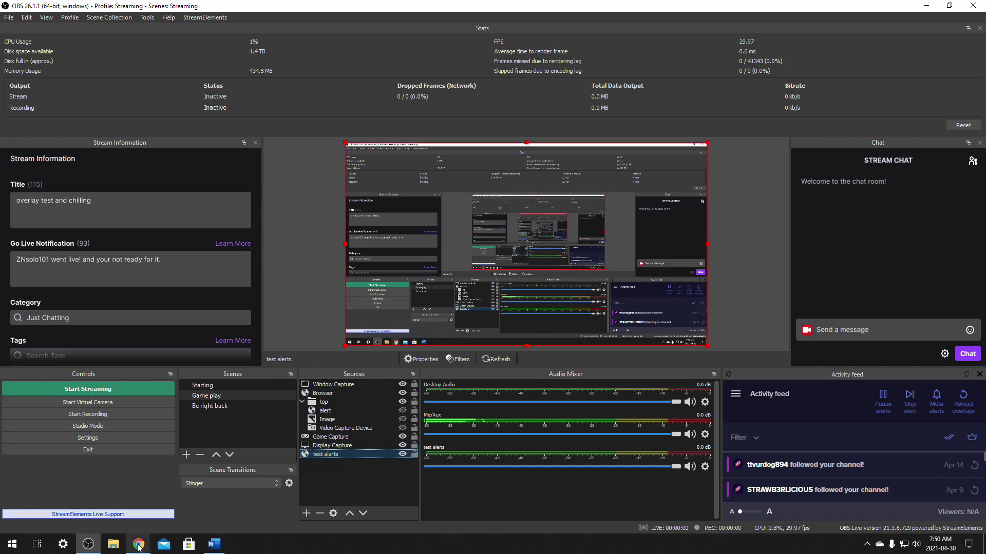
{"action": "mouse_move", "coordinate": [138, 545]}
{"action": "left_click", "coordinate": [146, 498]}
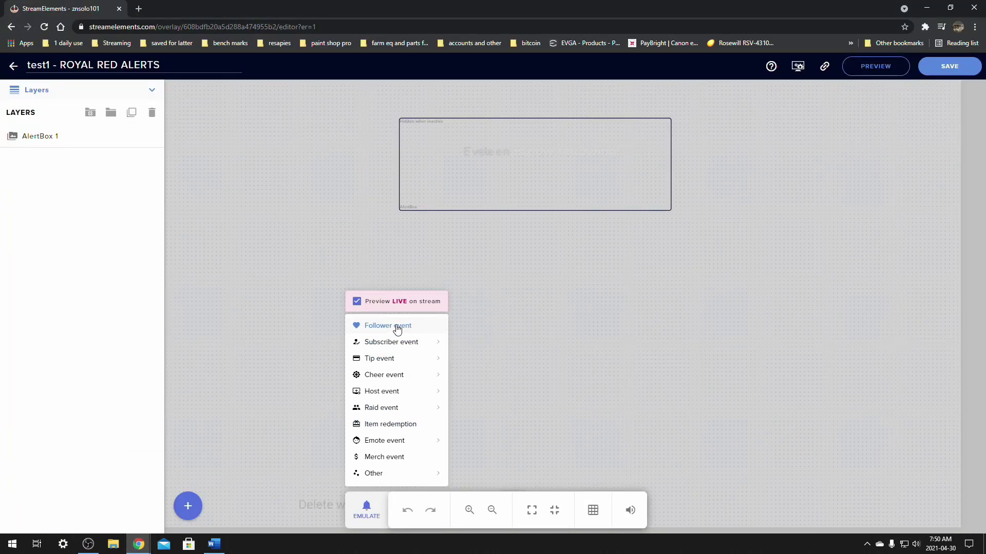
{"action": "left_click", "coordinate": [396, 326]}
{"action": "left_click", "coordinate": [88, 545]}
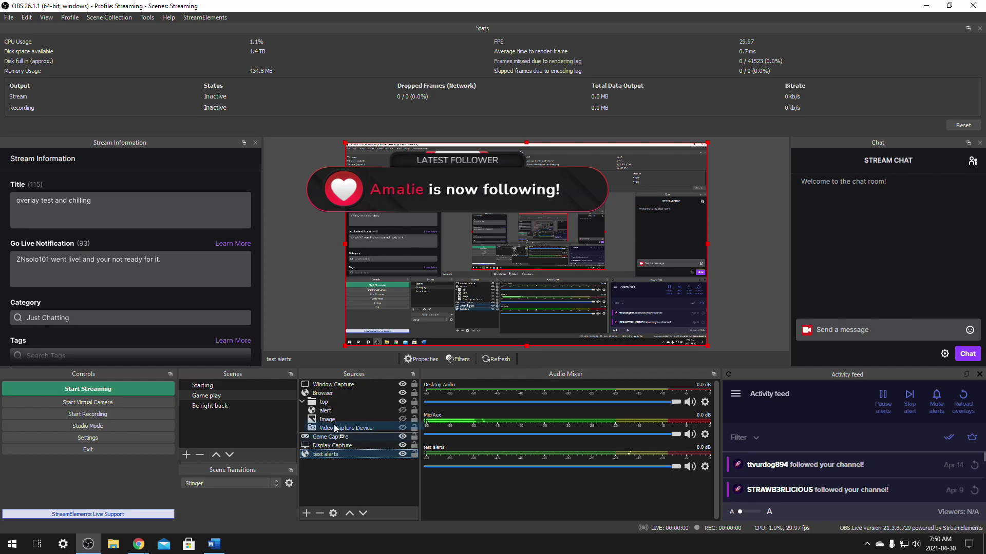
{"action": "left_click", "coordinate": [334, 385]}
{"action": "left_click_drag", "start_coordinate": [335, 385], "coordinate": [334, 385]}
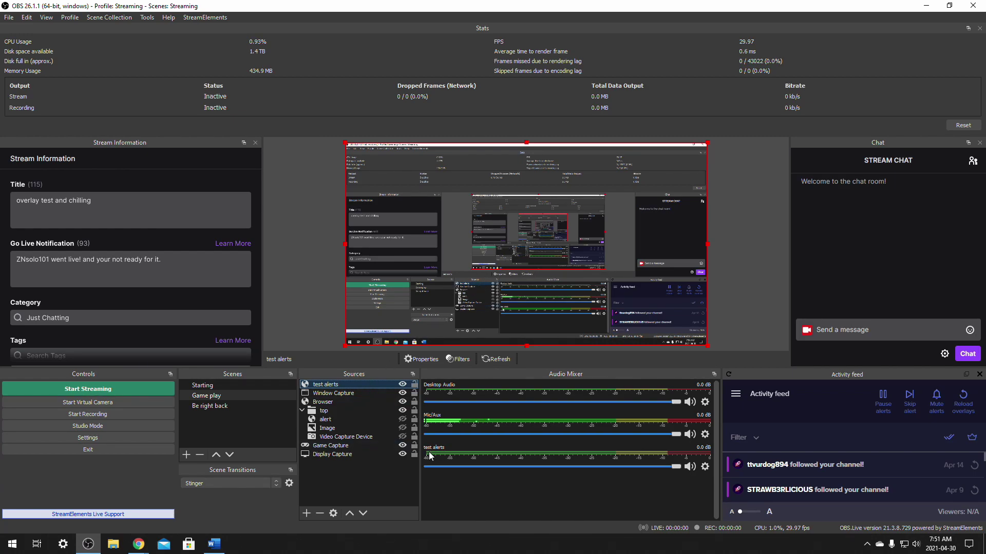
Fire a follower alert and lower the 'test alerts' mixer volume to -50.7 dB.
{"action": "mouse_move", "coordinate": [138, 545]}
{"action": "left_click", "coordinate": [149, 518]}
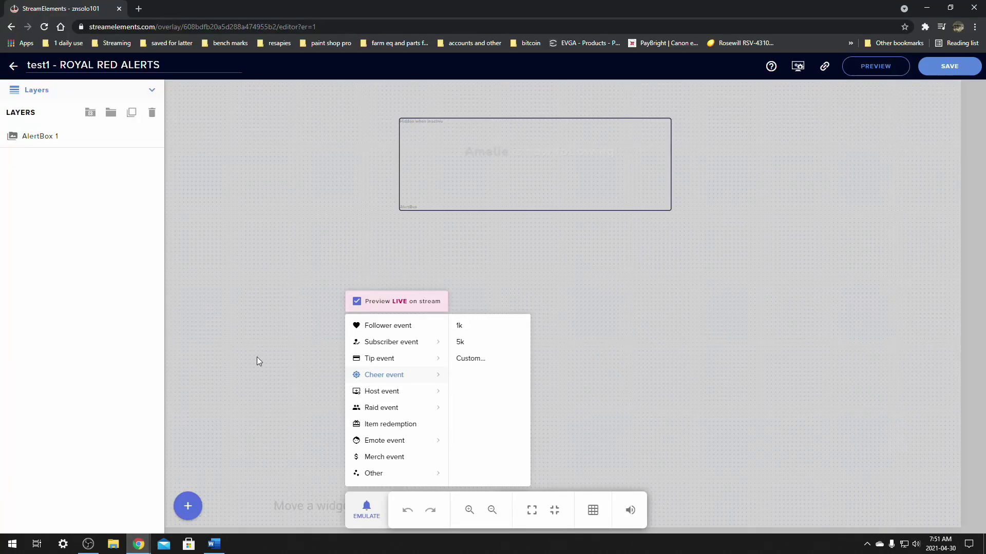
{"action": "left_click", "coordinate": [374, 328]}
{"action": "key", "text": "alt+Tab"}
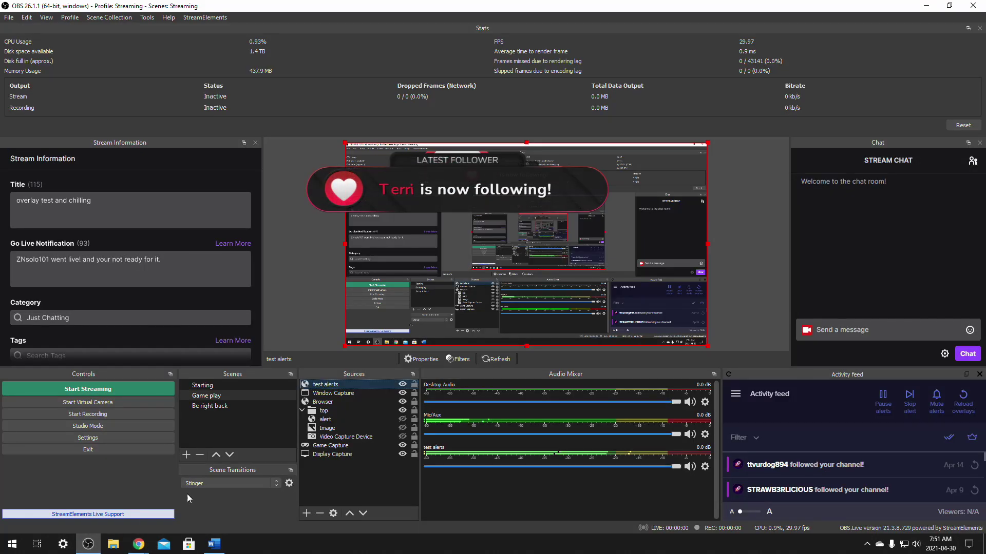
{"action": "left_click_drag", "start_coordinate": [677, 466], "coordinate": [480, 466]}
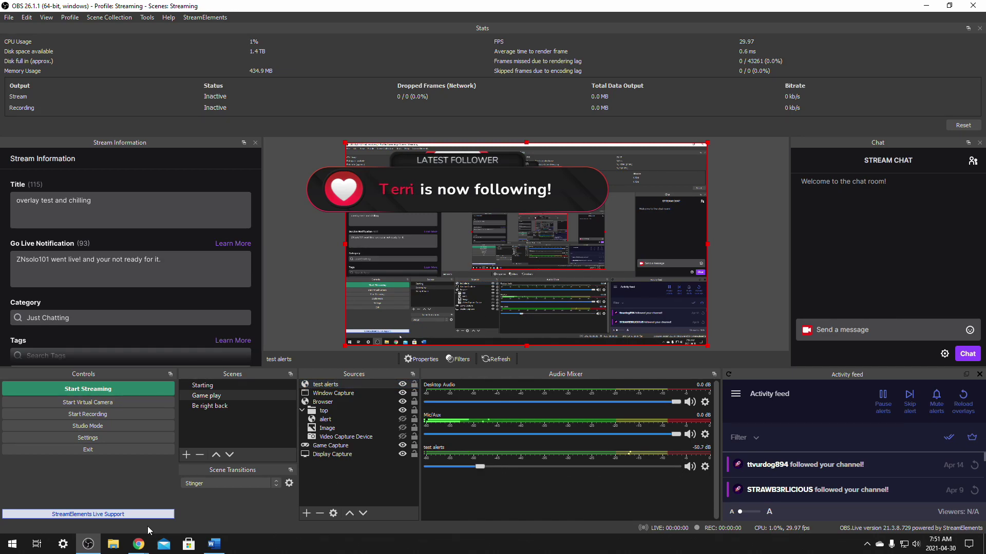
Fire another follower alert and raise 'test alerts' volume back to 0.0 dB.
{"action": "mouse_move", "coordinate": [138, 543]}
{"action": "left_click", "coordinate": [162, 512]}
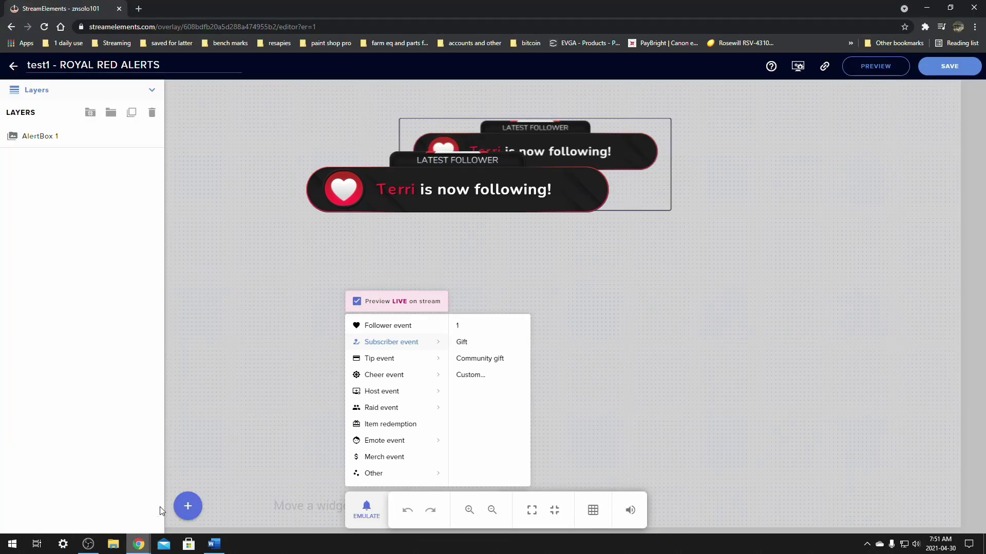
{"action": "left_click", "coordinate": [365, 327]}
{"action": "key", "text": "alt+Tab"}
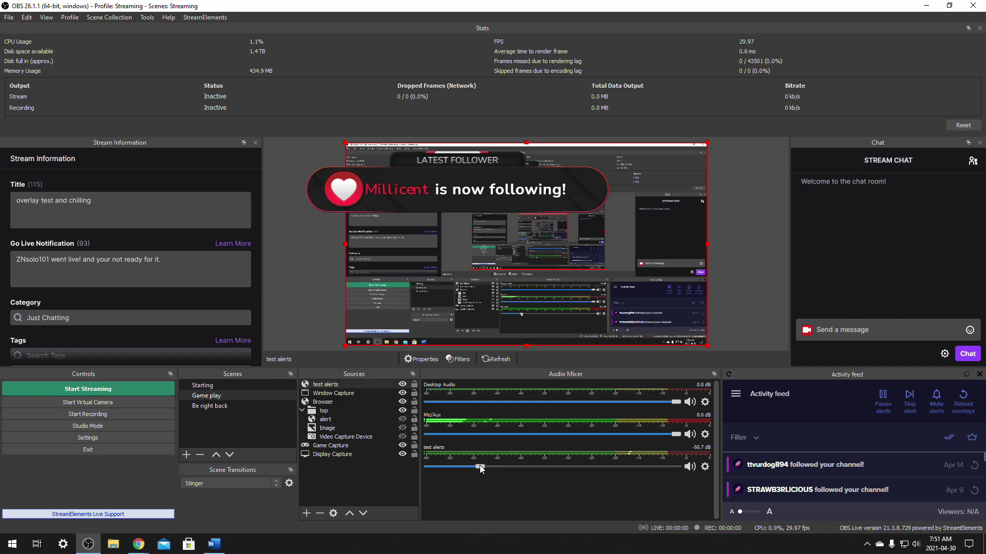
{"action": "left_click_drag", "start_coordinate": [479, 465], "coordinate": [674, 467]}
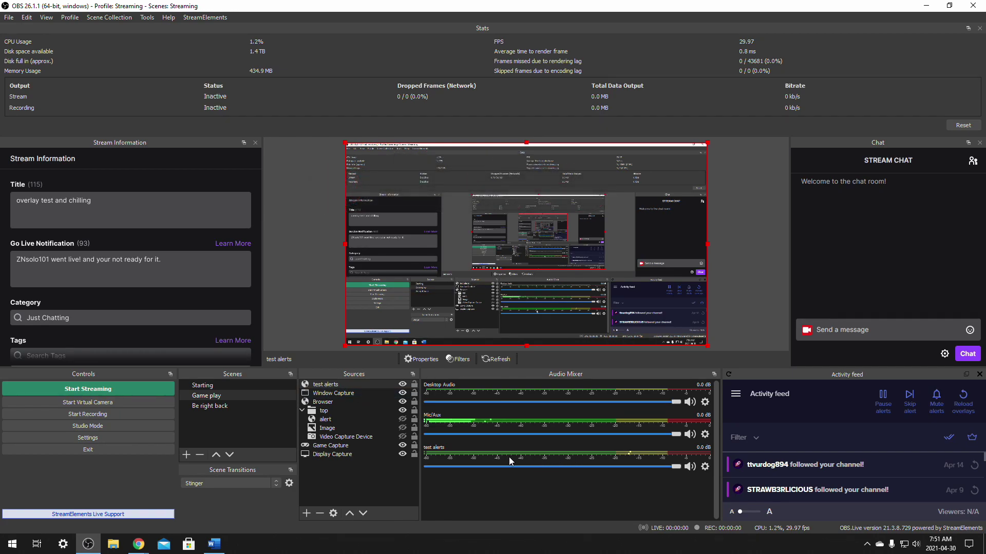
{"action": "left_click", "coordinate": [705, 468]}
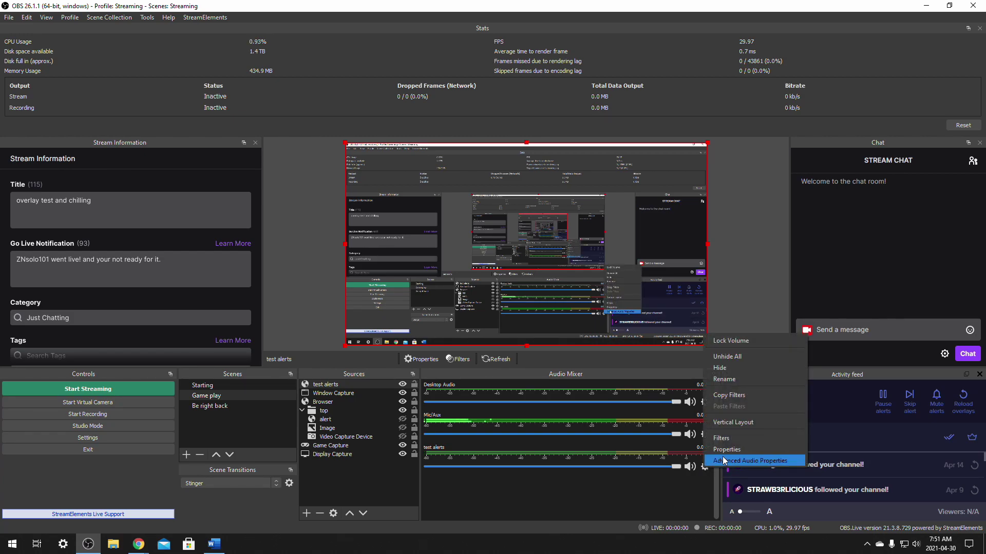
{"action": "left_click", "coordinate": [645, 486]}
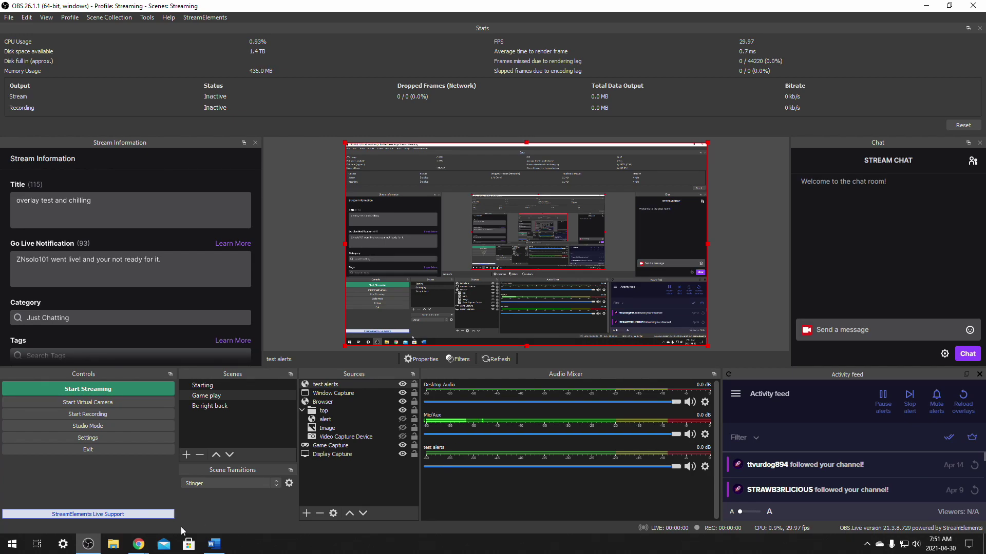
{"action": "mouse_move", "coordinate": [149, 547]}
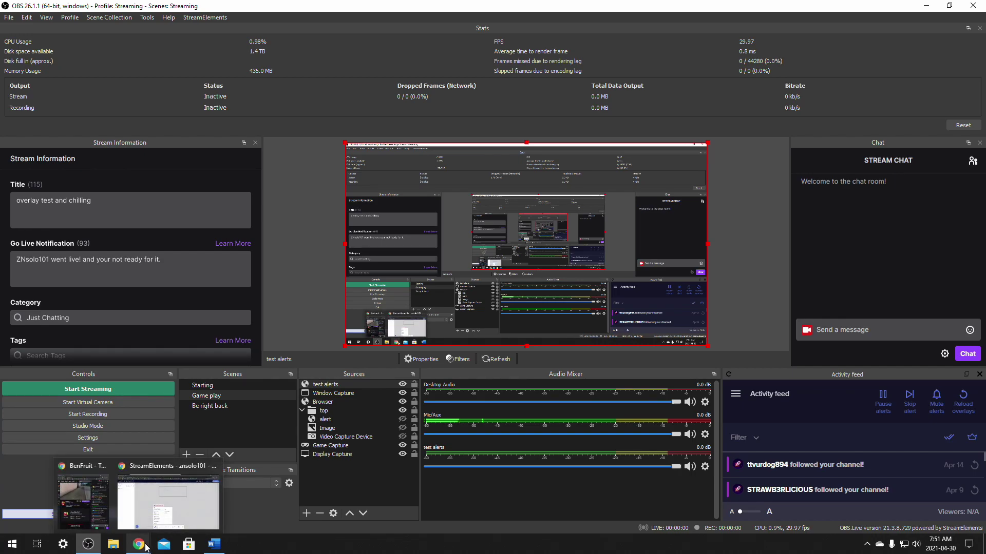